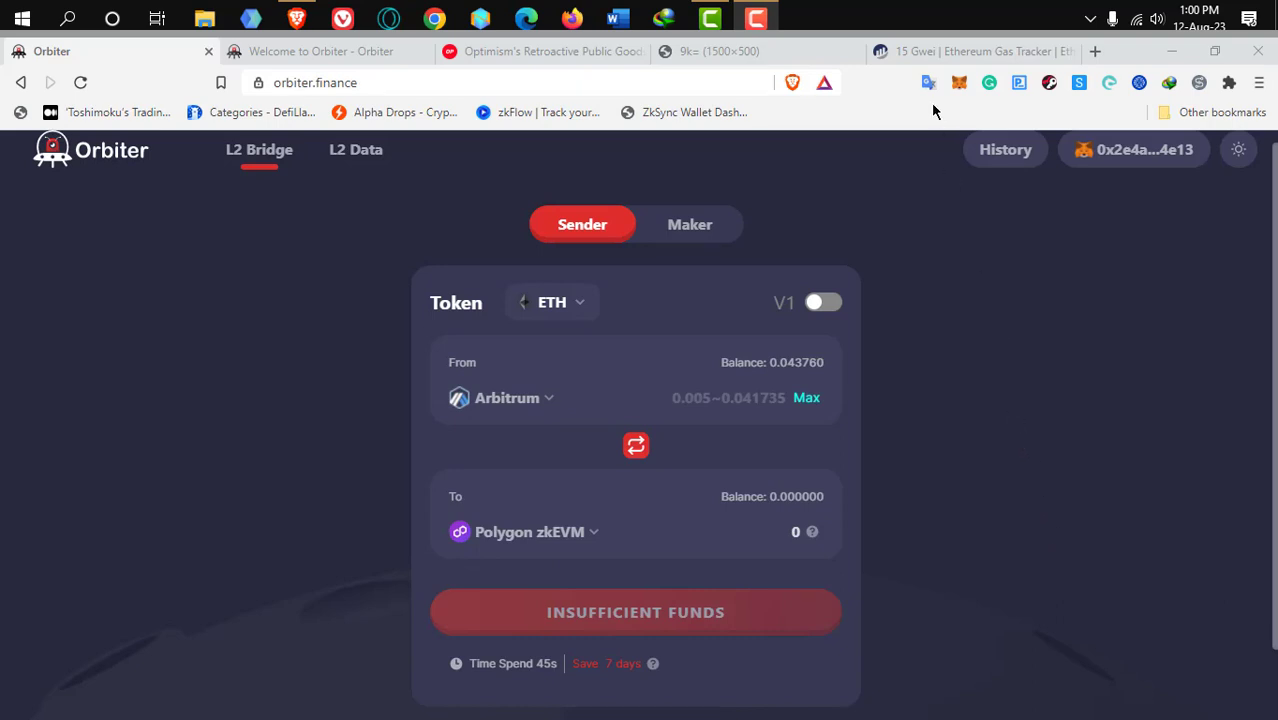
# - Open the Ethereum gas tracker page to check the current gas price
pyautogui.click(922, 52)
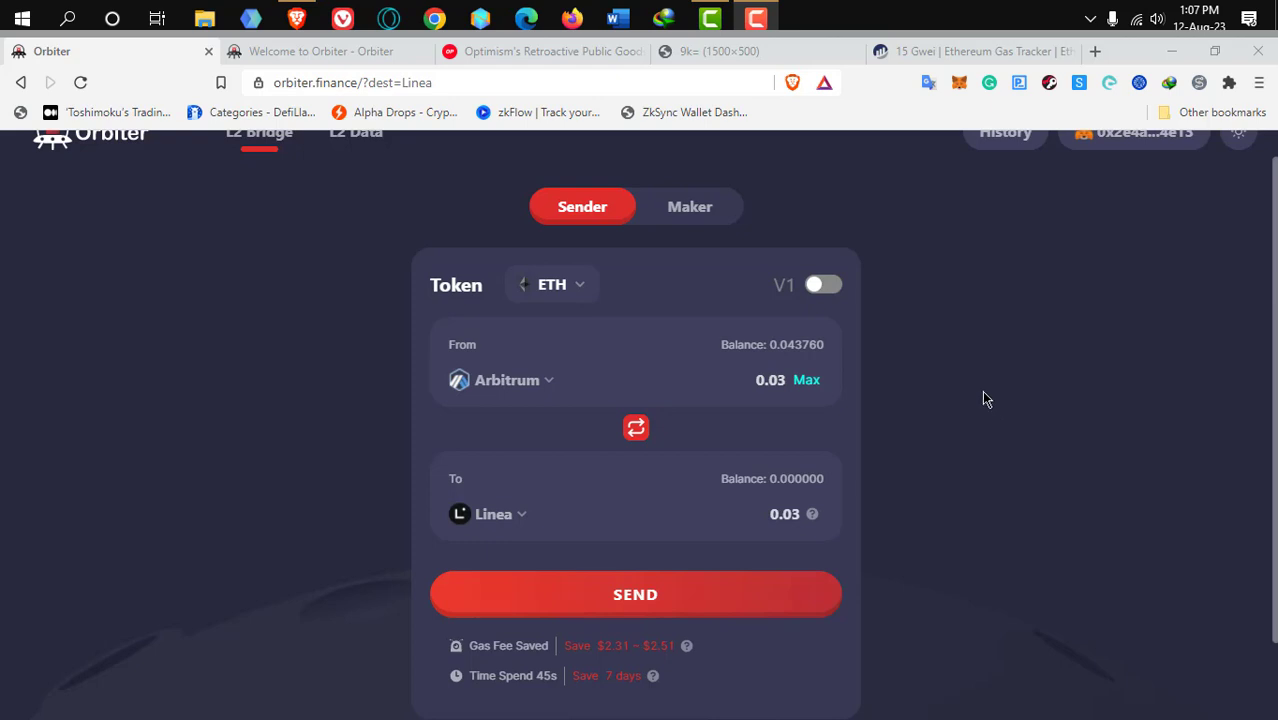
# - Choose ETH as the token, submit the 0.03 transfer from Arbitrum to Linea, and confirm sending it
pyautogui.click(580, 287)
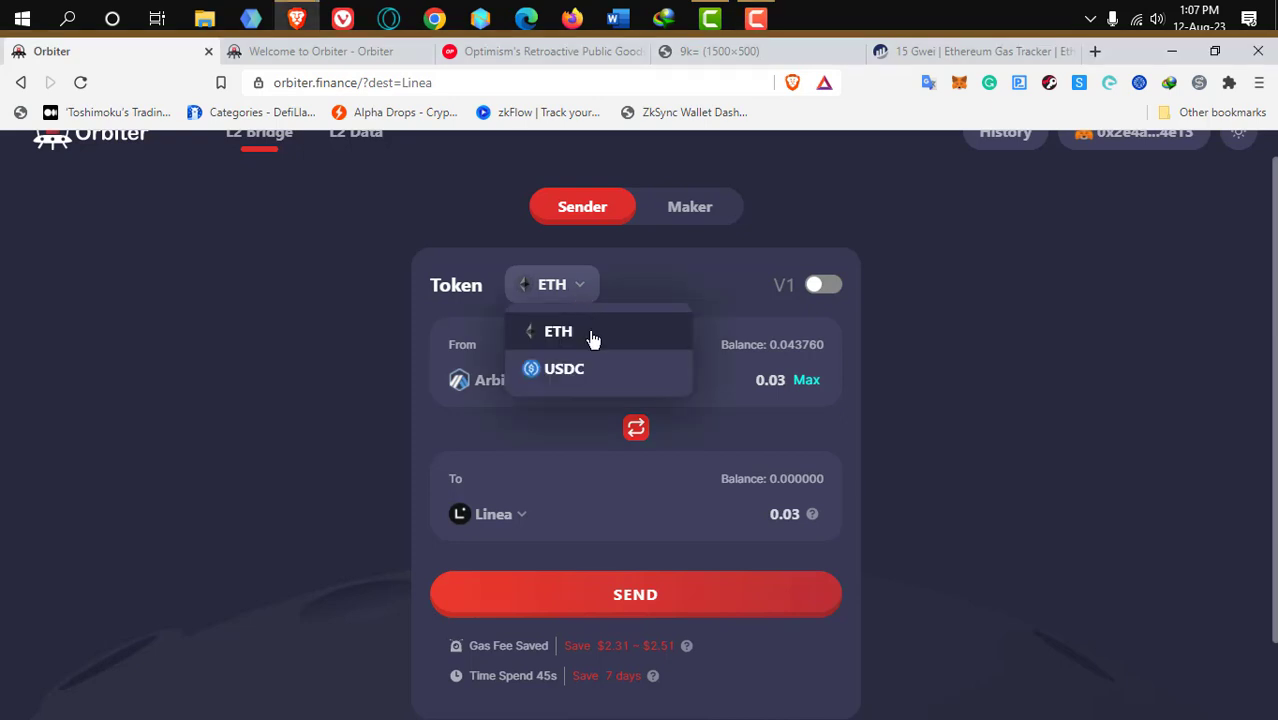
pyautogui.click(591, 336)
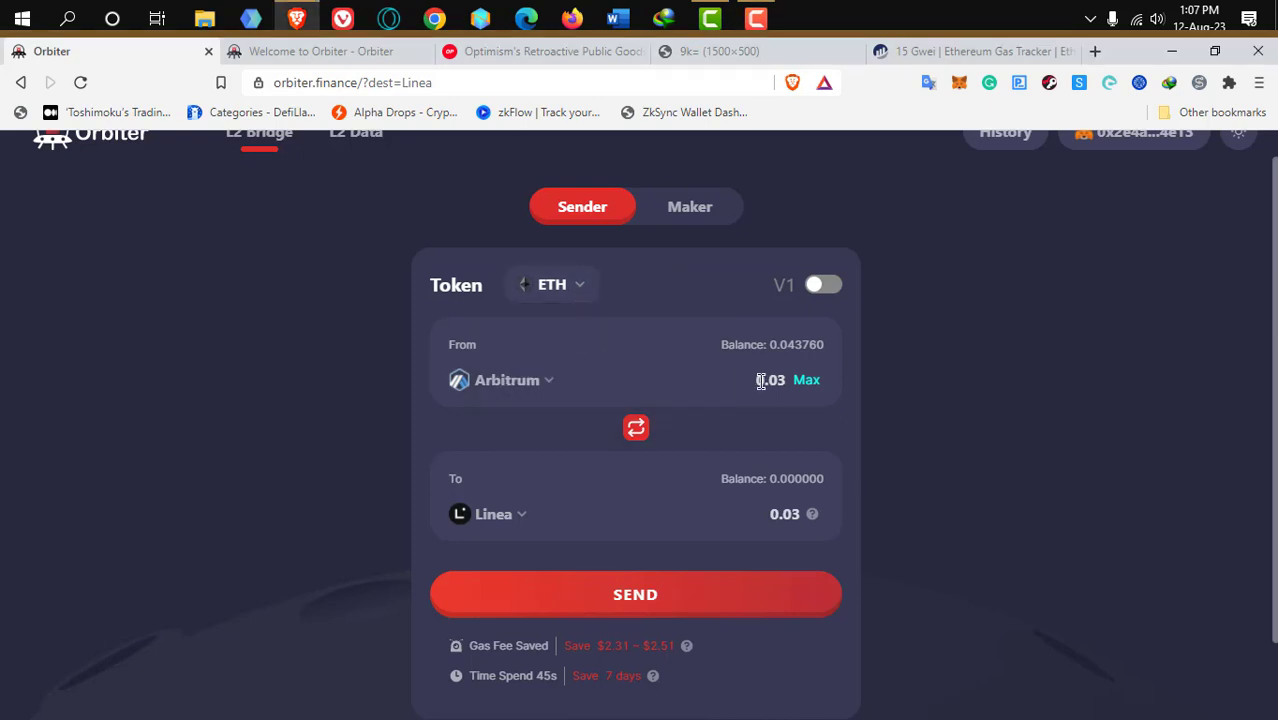
pyautogui.click(705, 601)
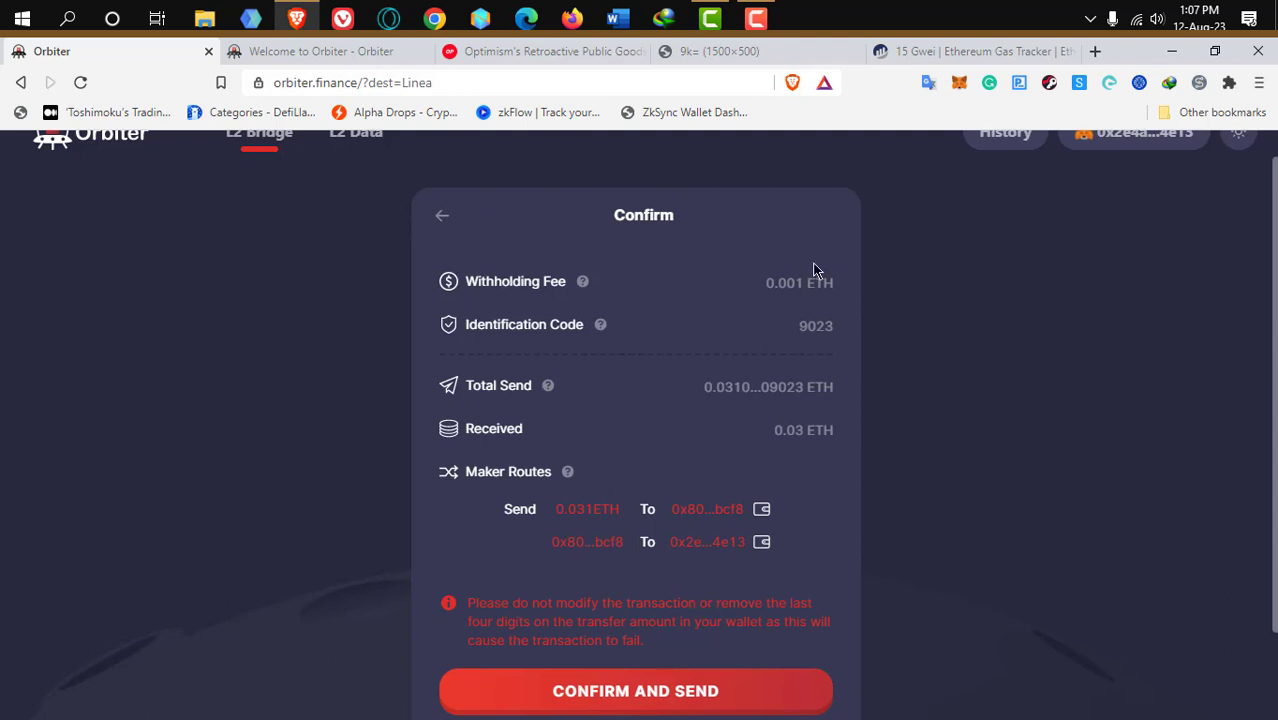
pyautogui.moveTo(583, 284)
pyautogui.click(596, 700)
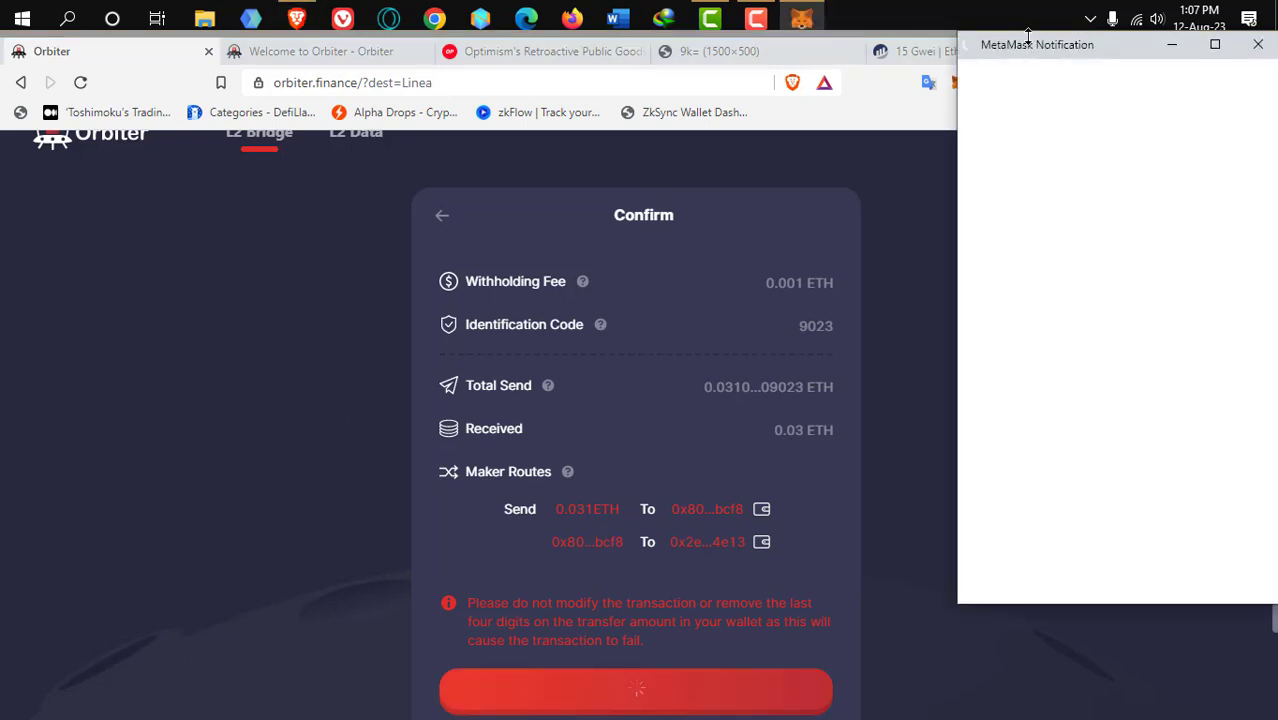
# - Review the gas fee and total of the ETH transfer in the MetaMask notification and approve the transaction
pyautogui.moveTo(1026, 44); pyautogui.dragTo(398, 108)
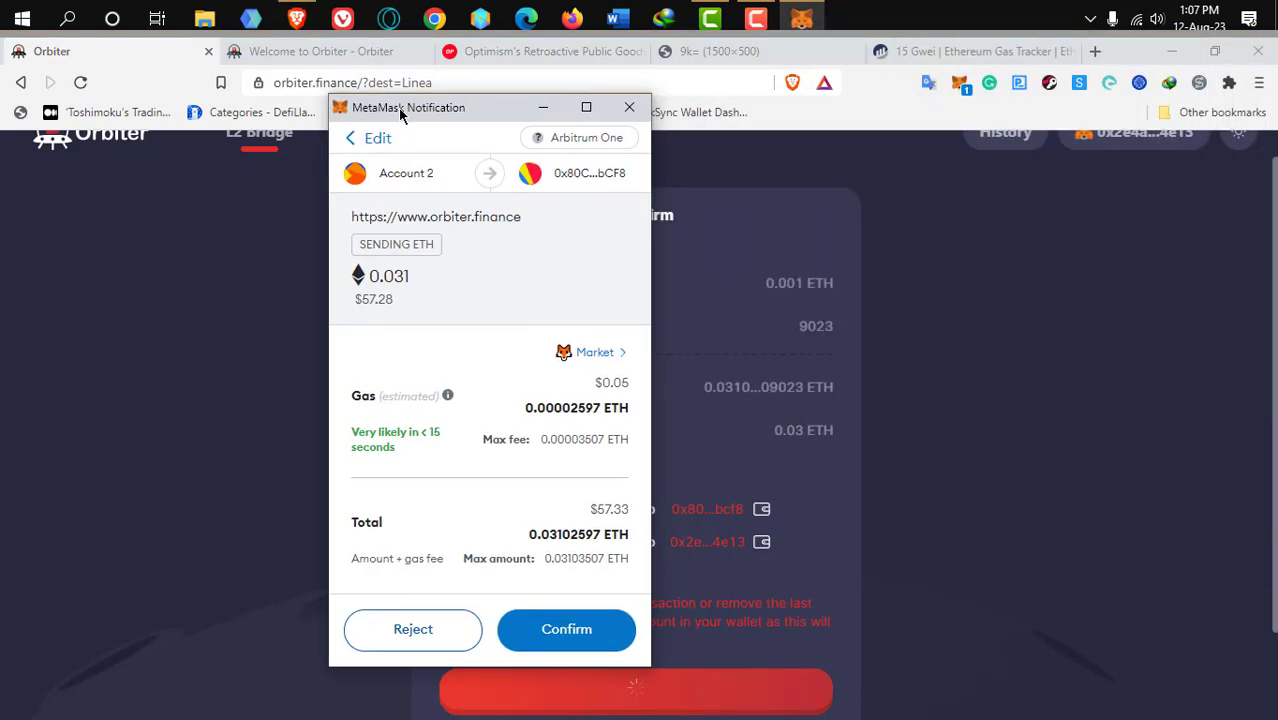
pyautogui.scroll(-1, 545, 522)
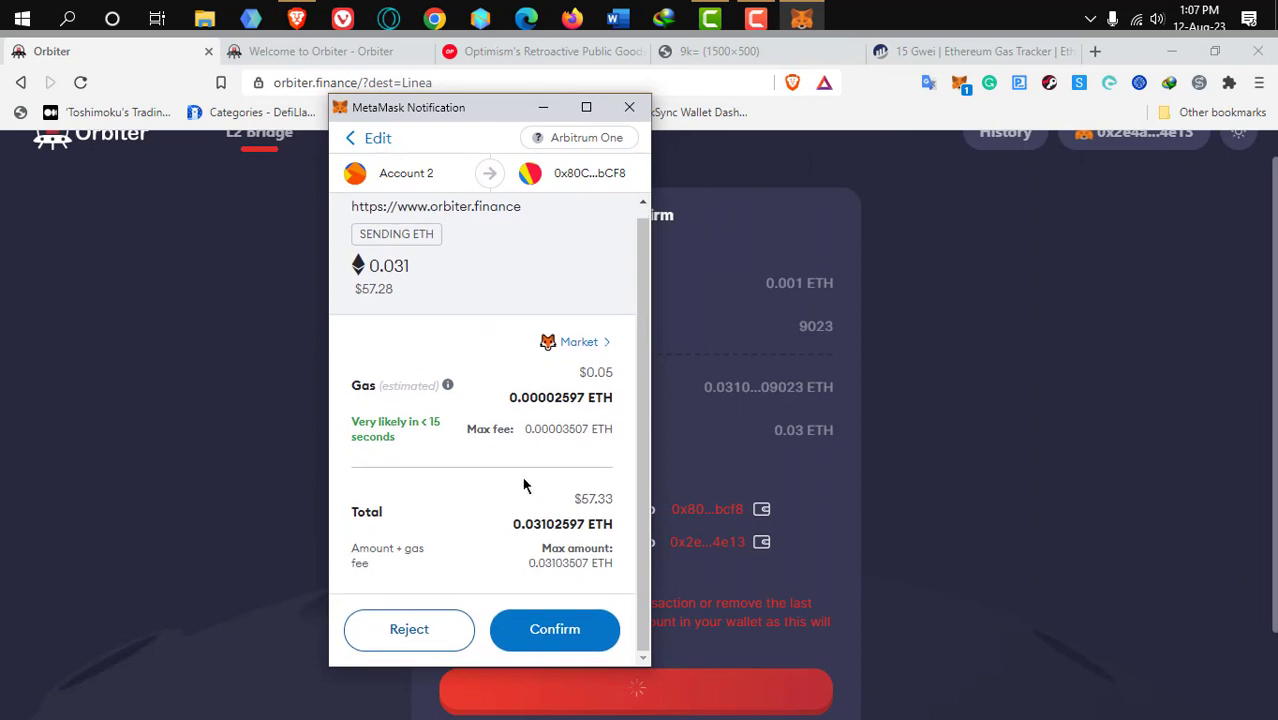
pyautogui.moveTo(576, 371); pyautogui.dragTo(622, 374)
pyautogui.click(355, 564)
pyautogui.moveTo(378, 566); pyautogui.dragTo(352, 546)
pyautogui.click(557, 617)
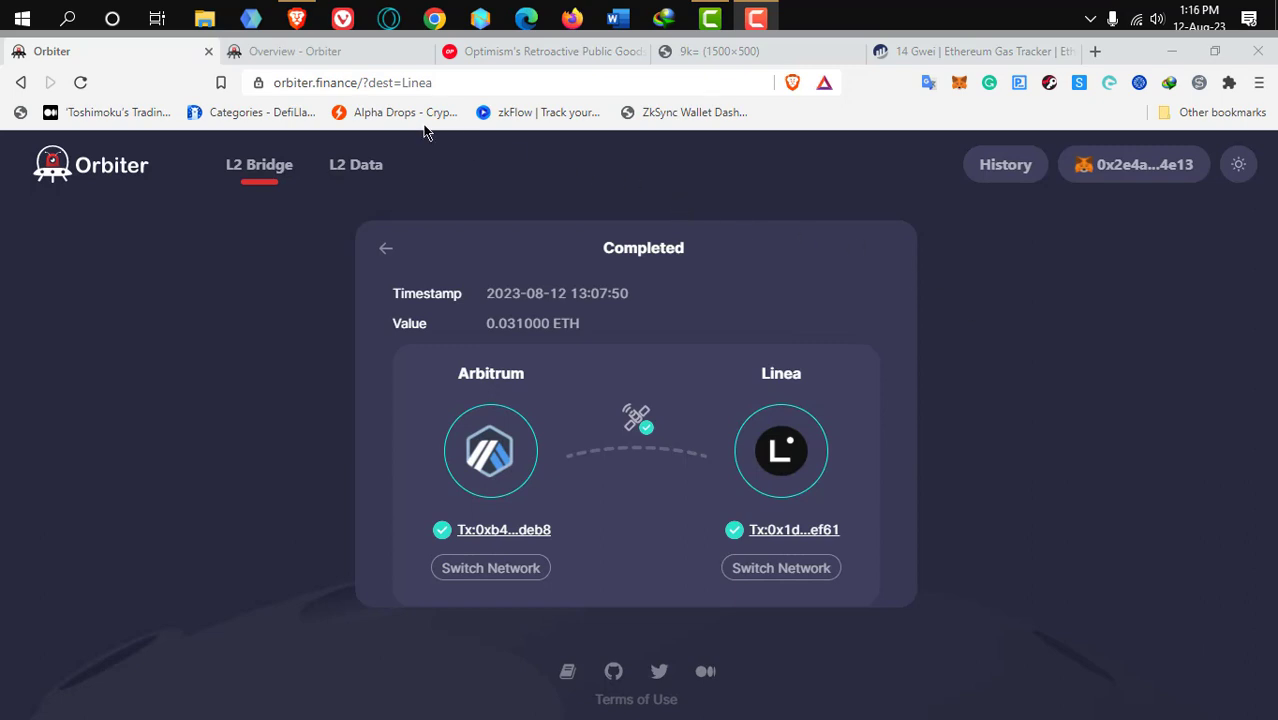
# - Open the Networks&Fee page of the Orbiter documentation and read how the Trading Fee and Withholding Fee are calculated
pyautogui.click(338, 60)
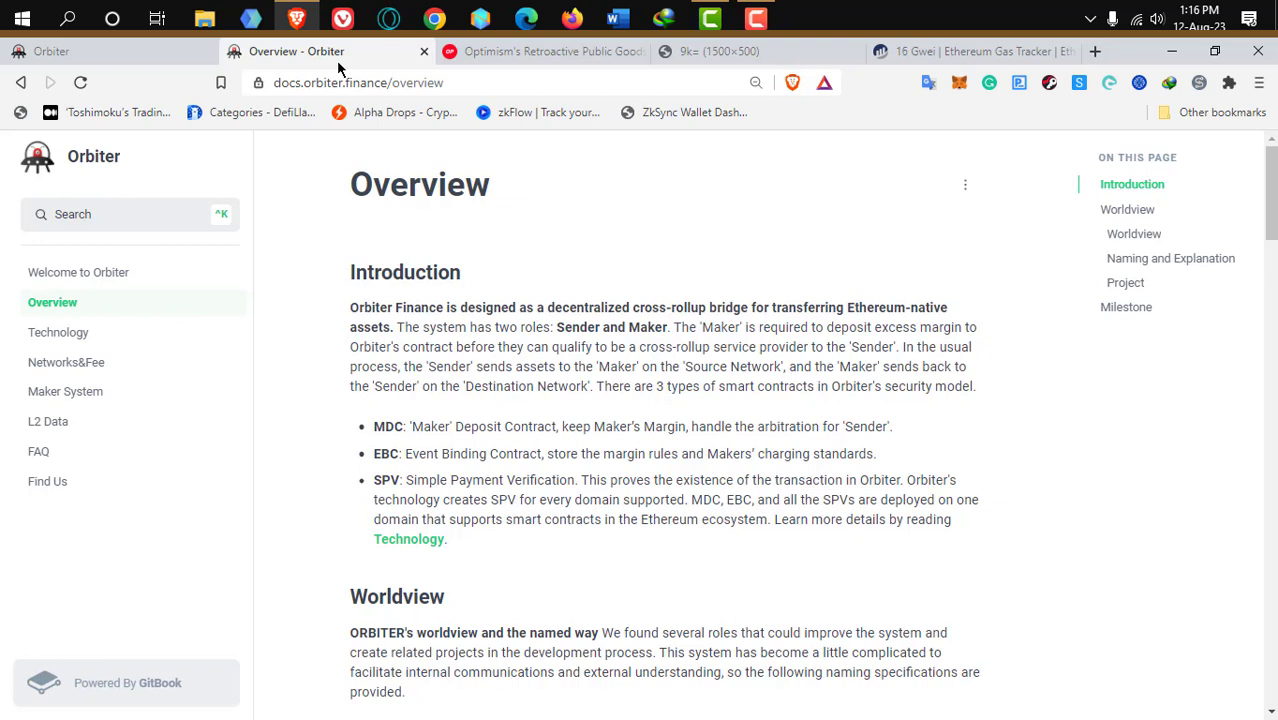
pyautogui.click(174, 377)
pyautogui.scroll(-4, 528, 588)
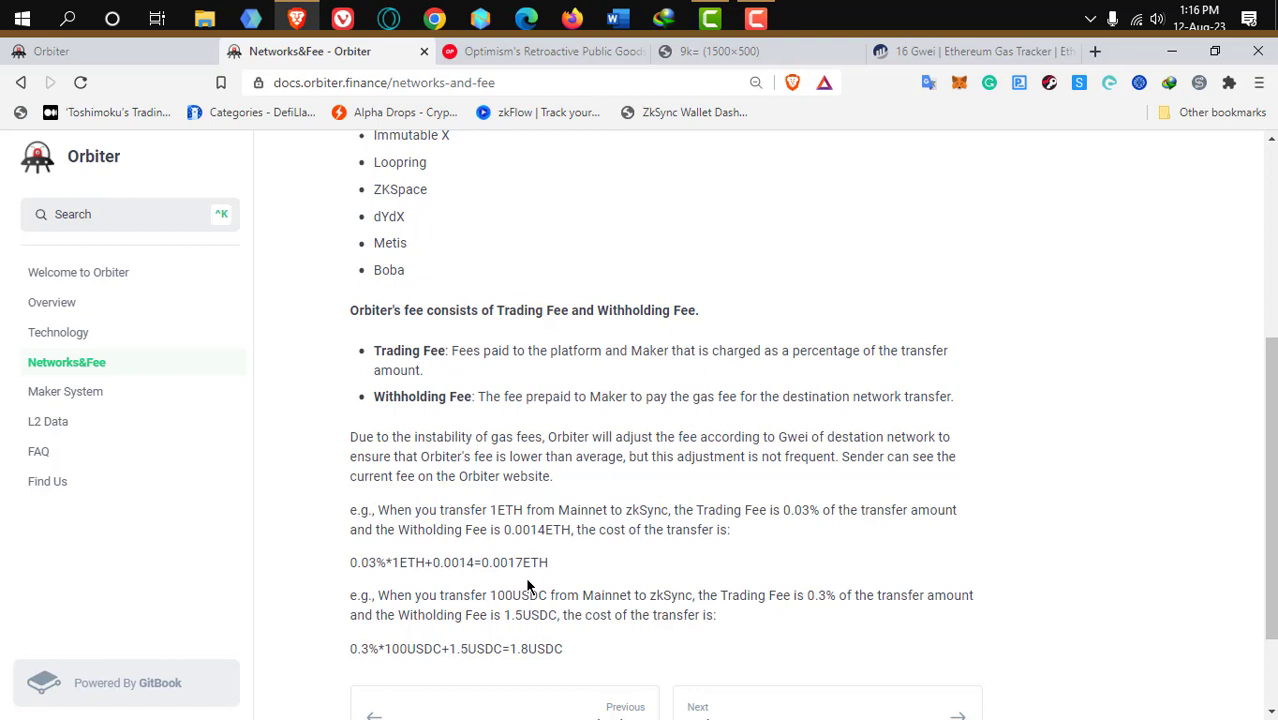
# - View the Welcome to Orbiter page, and highlight the FAQ question about when the token will be released
pyautogui.click(199, 273)
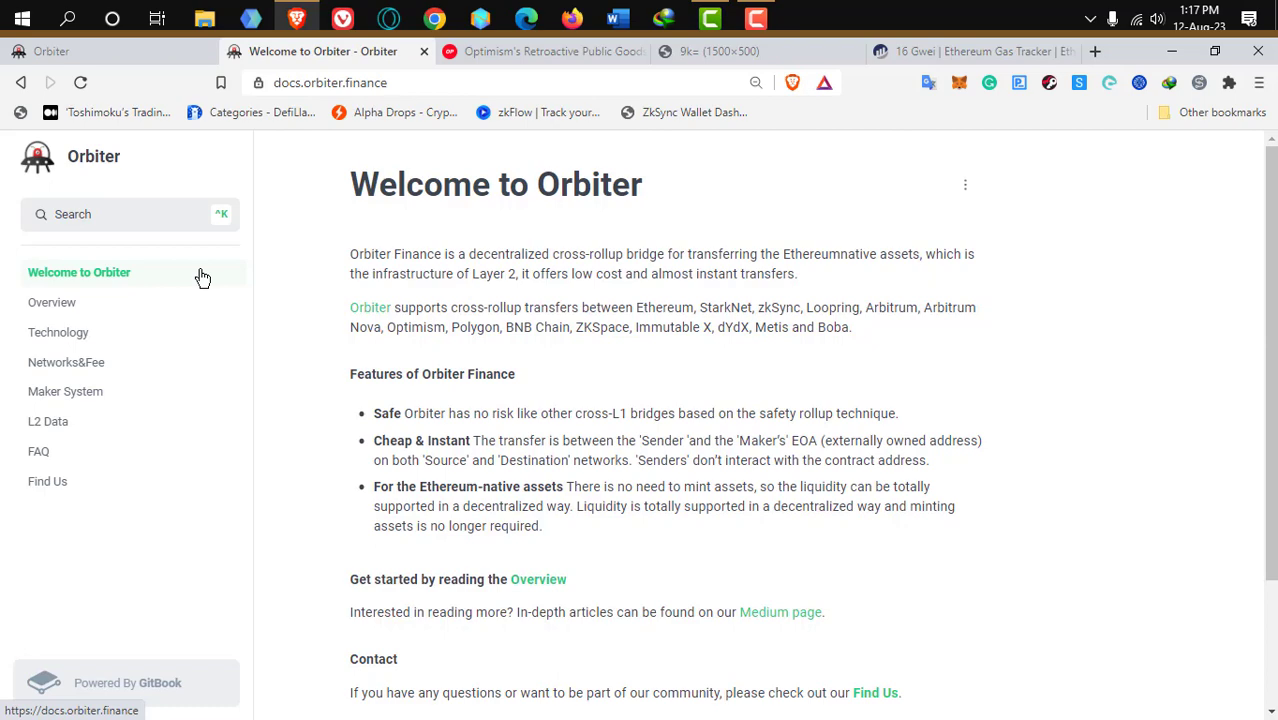
pyautogui.click(145, 460)
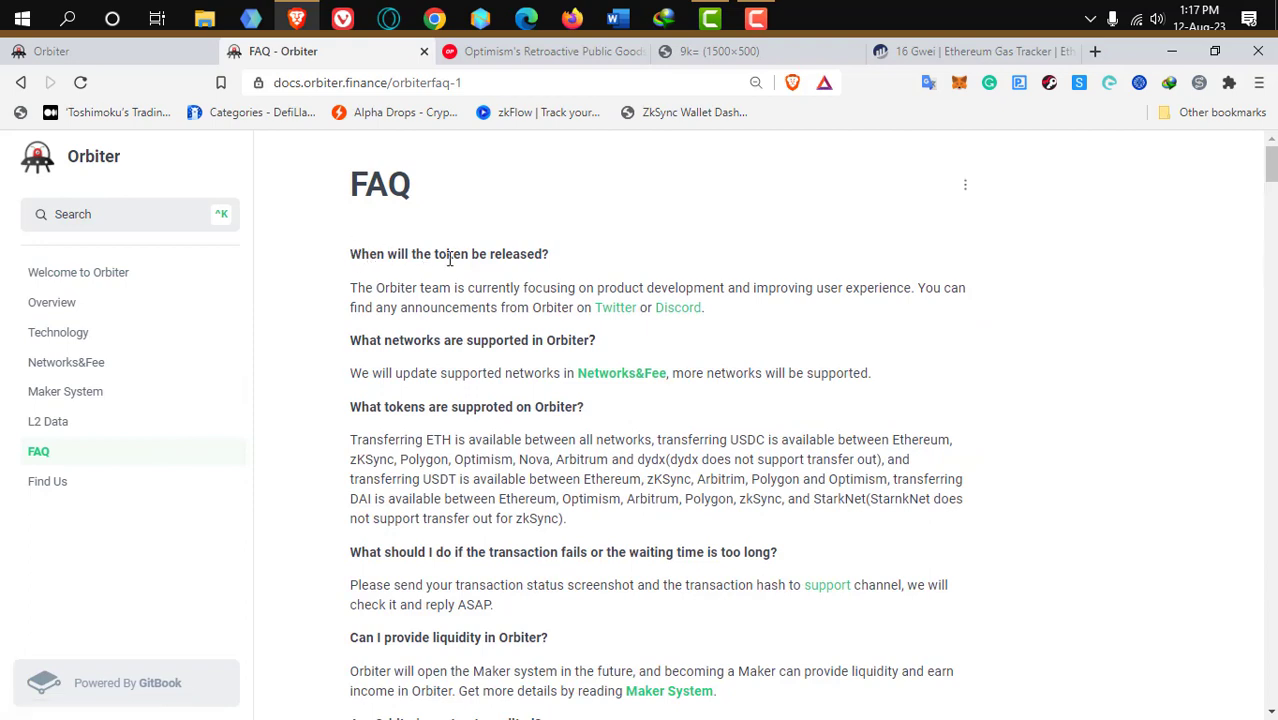
pyautogui.tripleClick(498, 256)
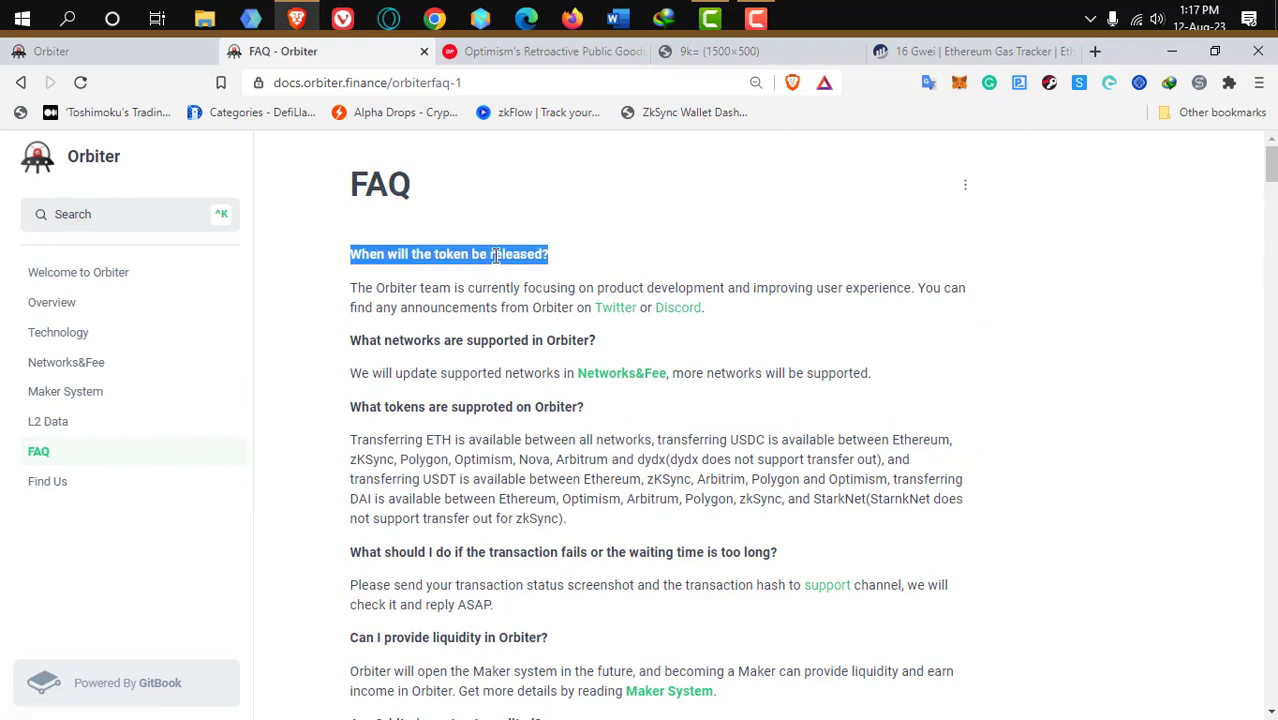
pyautogui.click(446, 289)
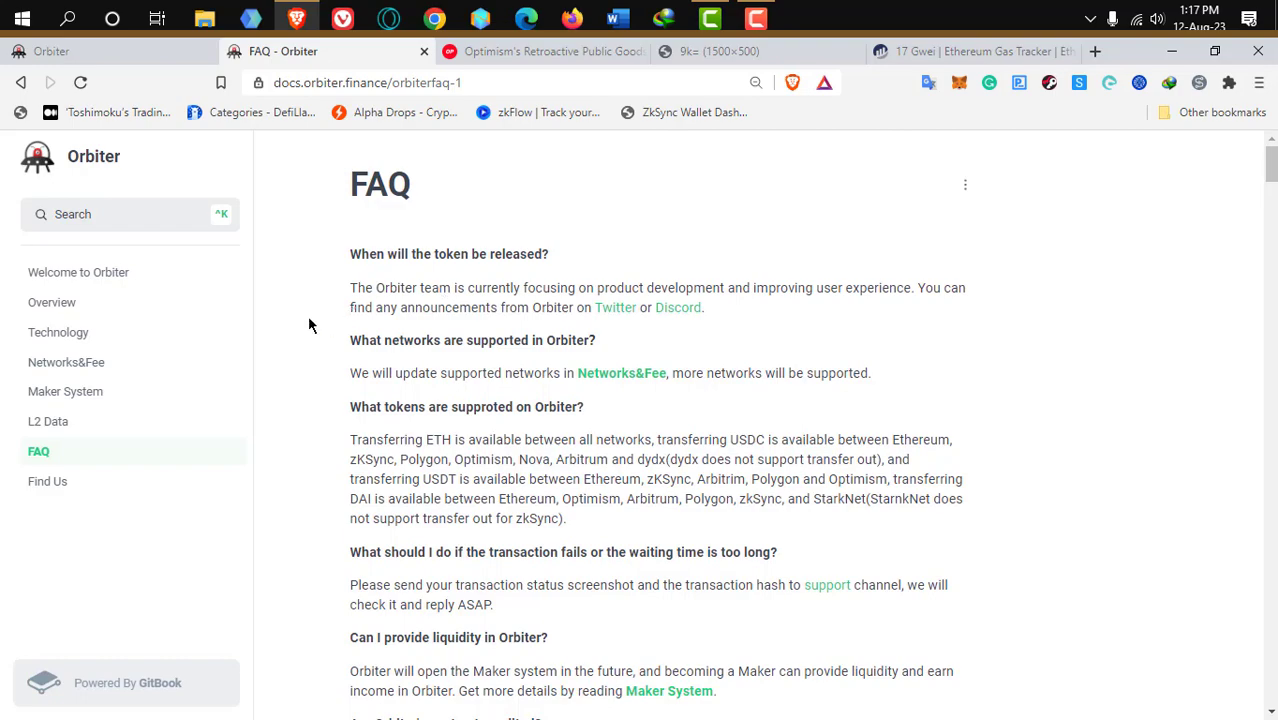
# - Open the documentation's Overview page and highlight the SpacingGuild definition under Naming and Explanation
pyautogui.click(212, 318)
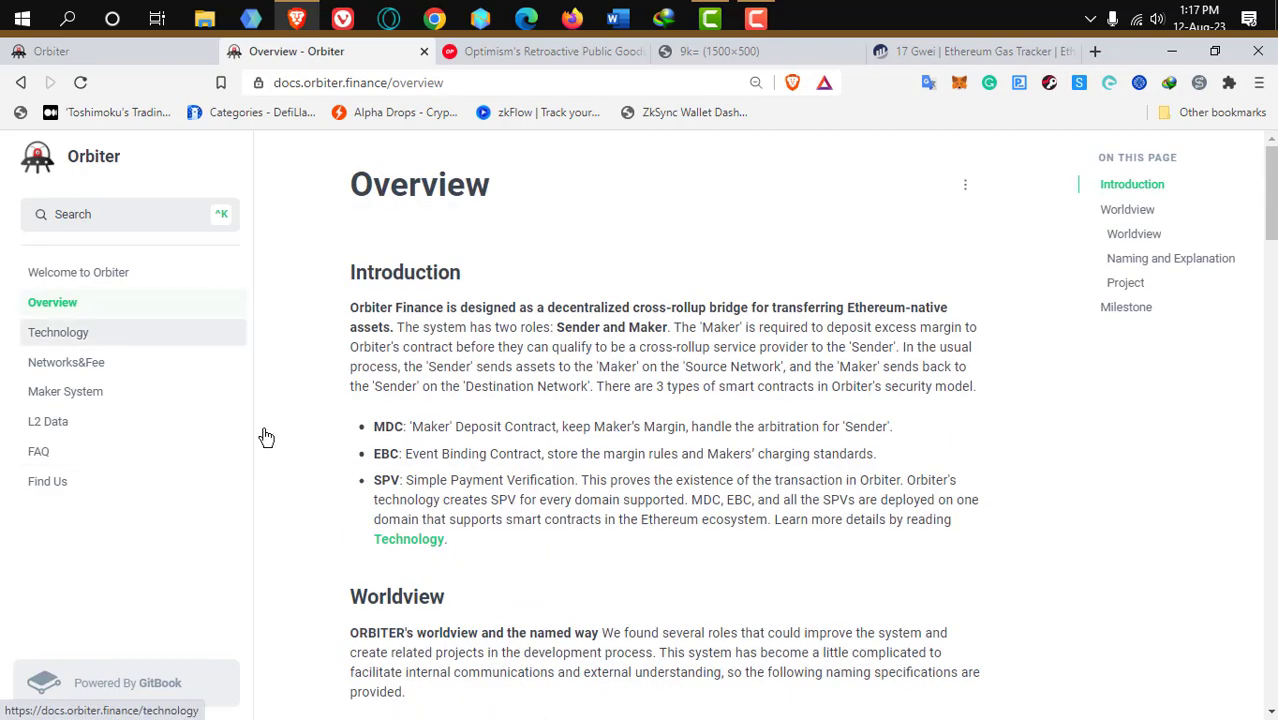
pyautogui.scroll(-3, 583, 540)
pyautogui.scroll(-5, 583, 543)
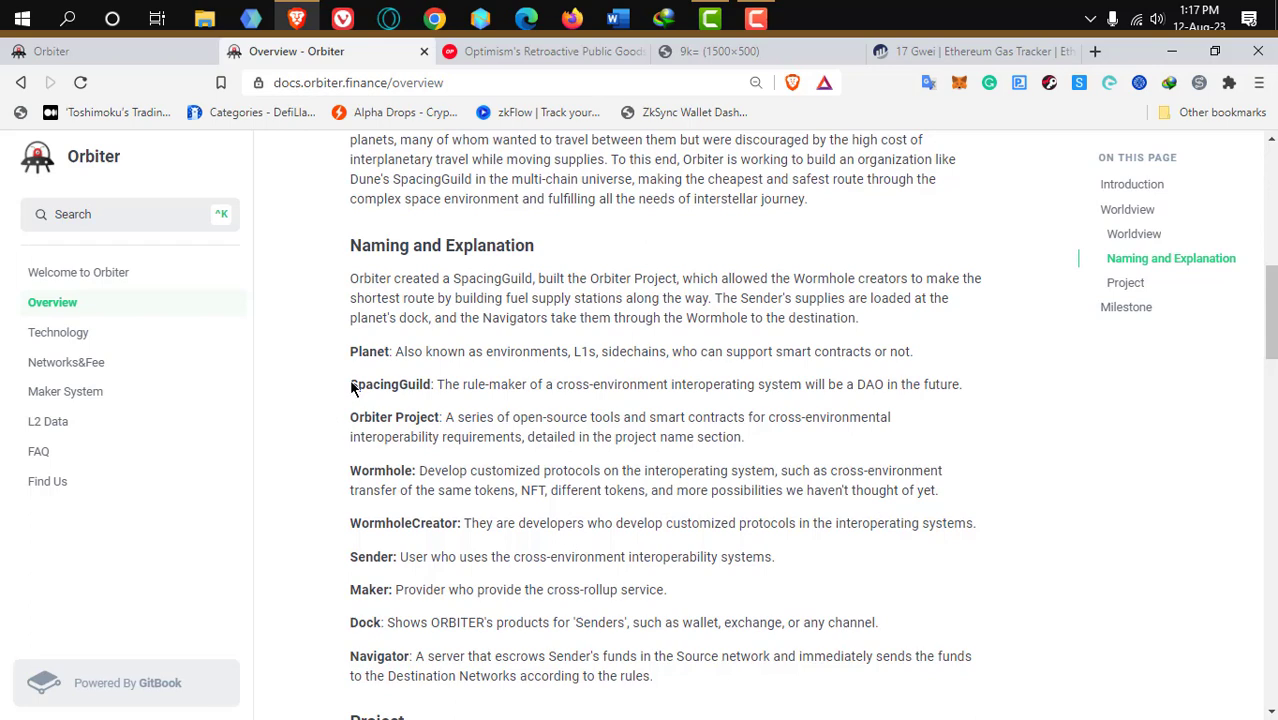
pyautogui.moveTo(352, 388); pyautogui.dragTo(968, 385)
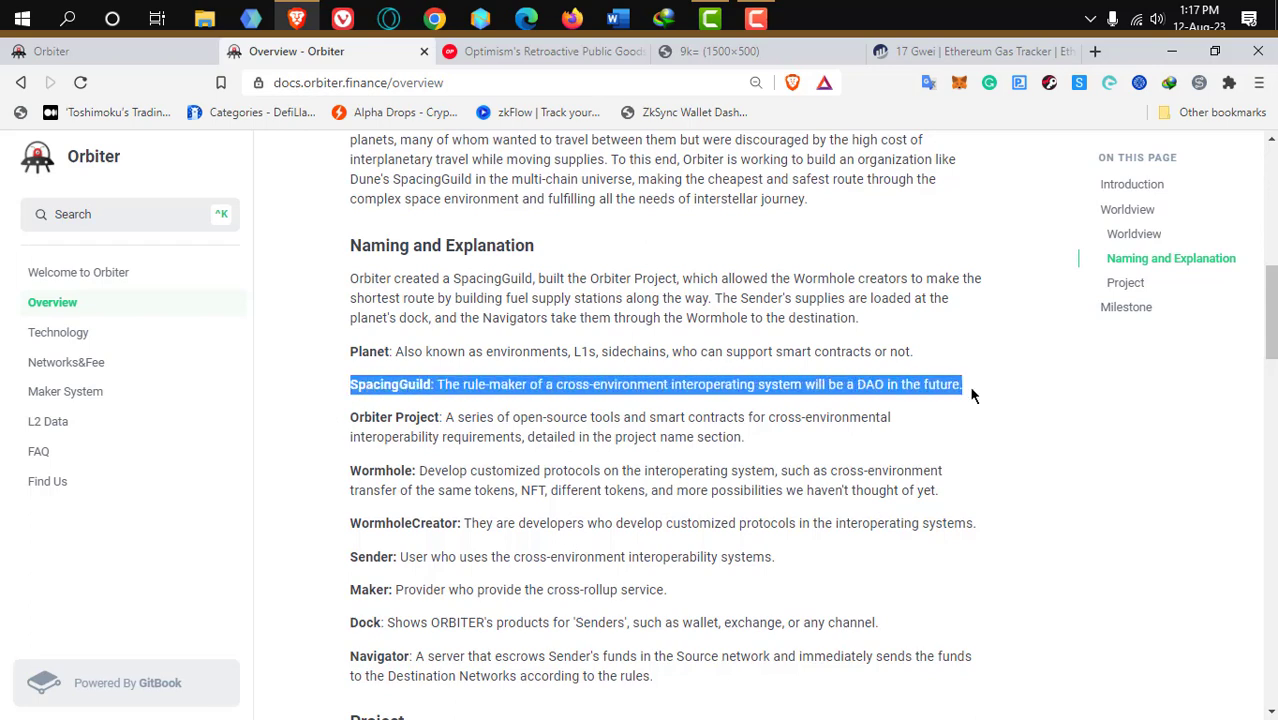
pyautogui.click(815, 378)
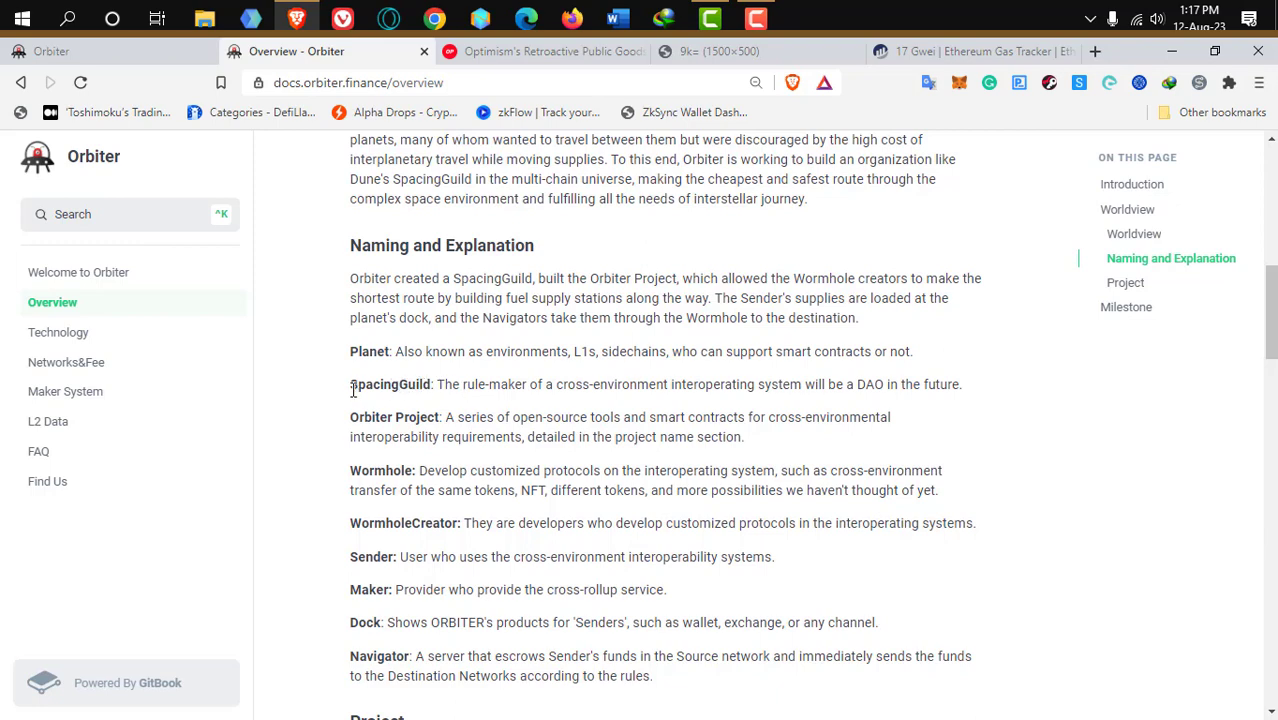
pyautogui.moveTo(351, 385); pyautogui.dragTo(943, 383)
pyautogui.click(492, 395)
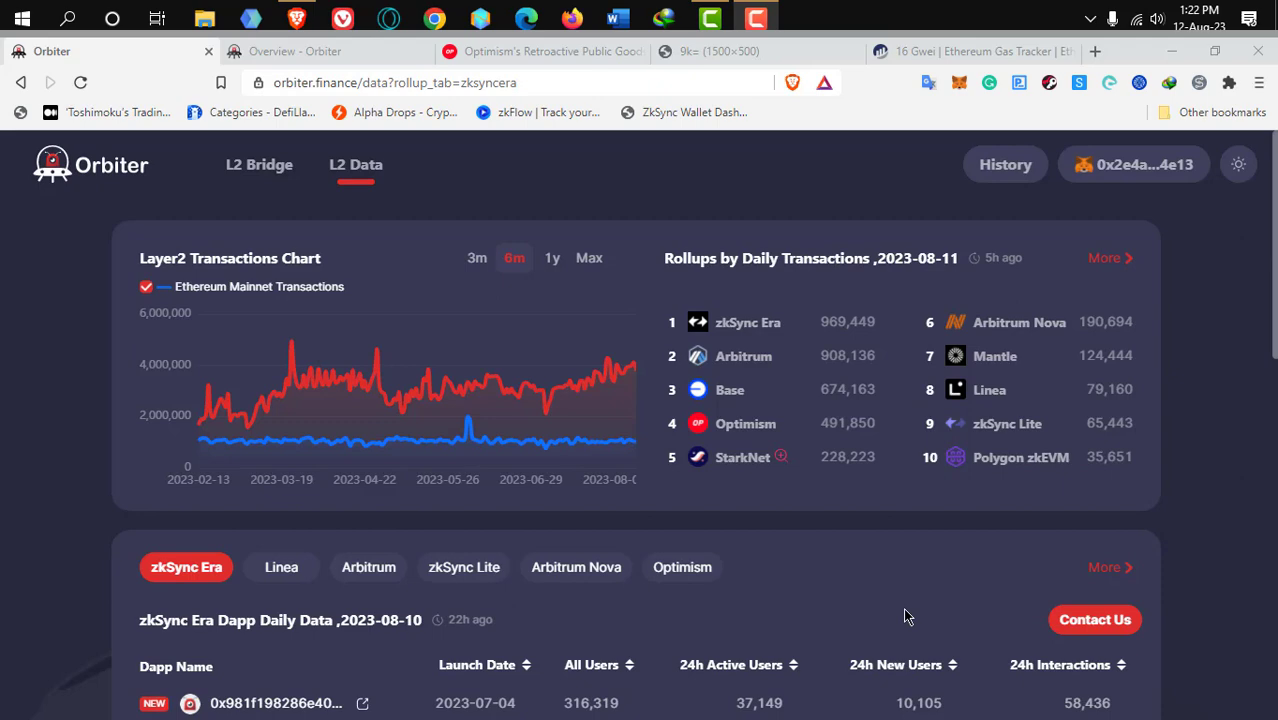
# - Review the Layer2 transactions chart, the rollup rankings and the zkSync Era dapp data on Orbiter's L2 Data page
pyautogui.scroll(-3, 871, 658)
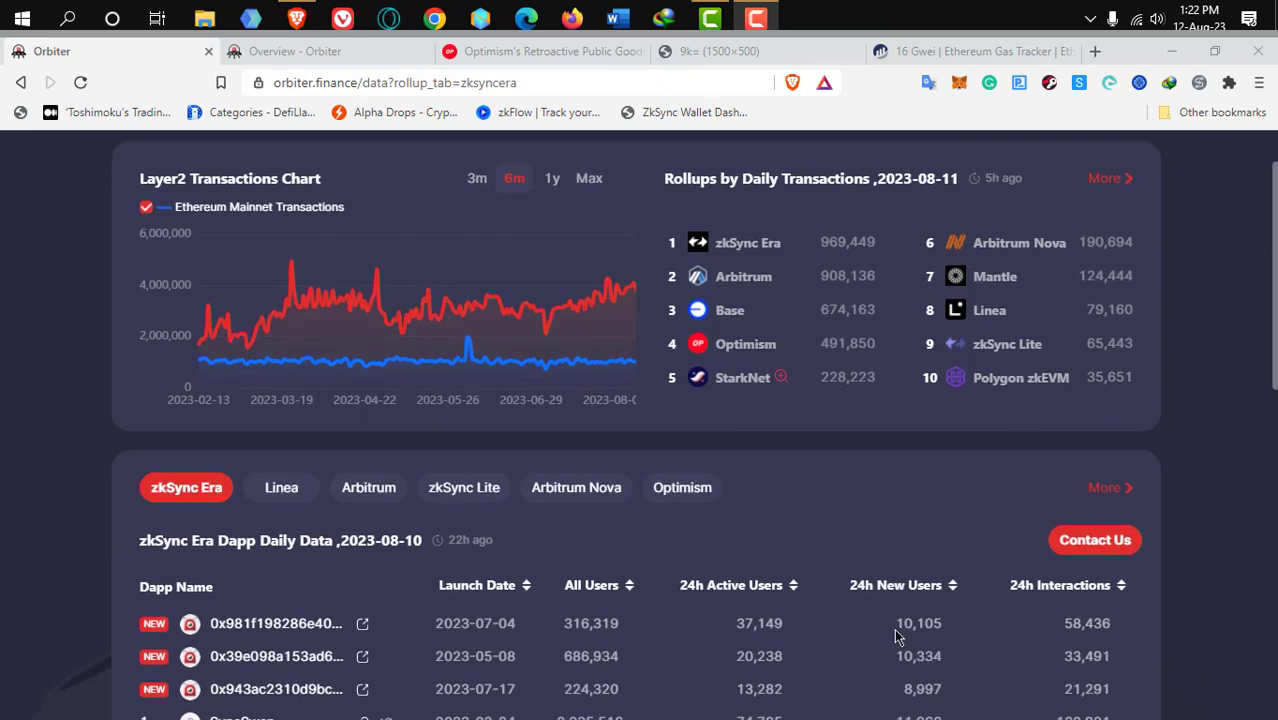
pyautogui.scroll(3, 871, 665)
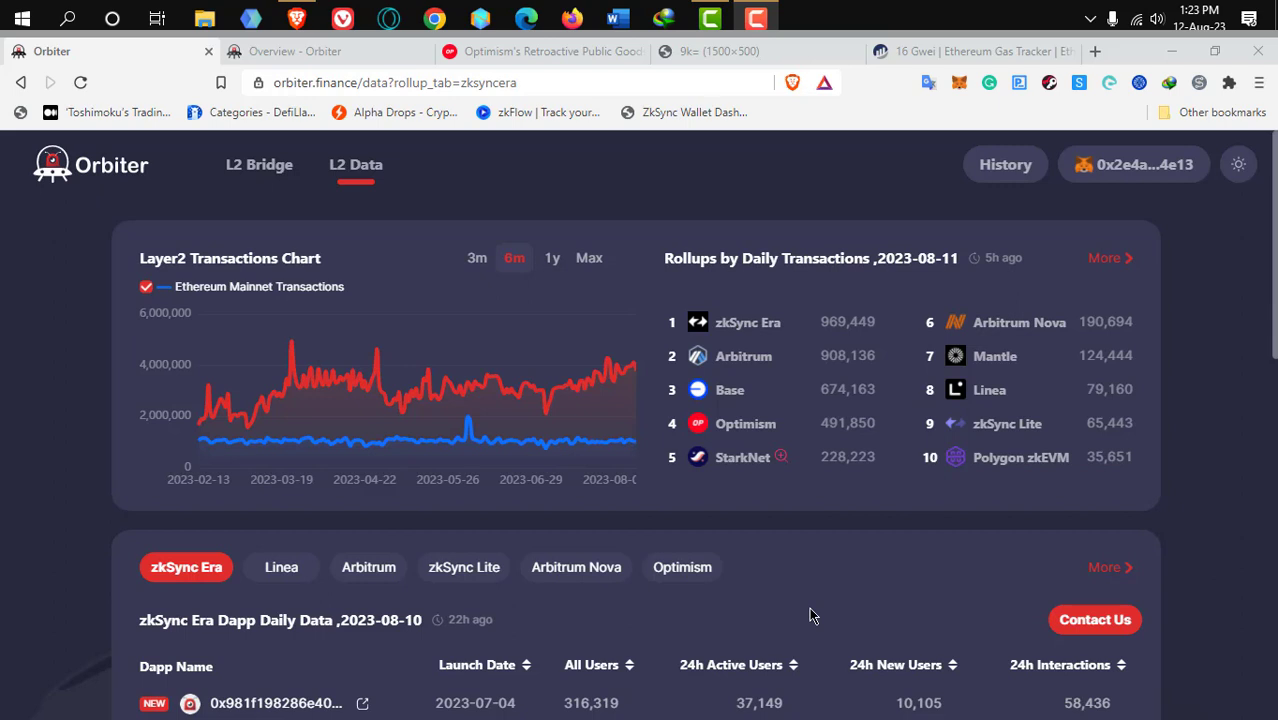
pyautogui.scroll(-1, 809, 607)
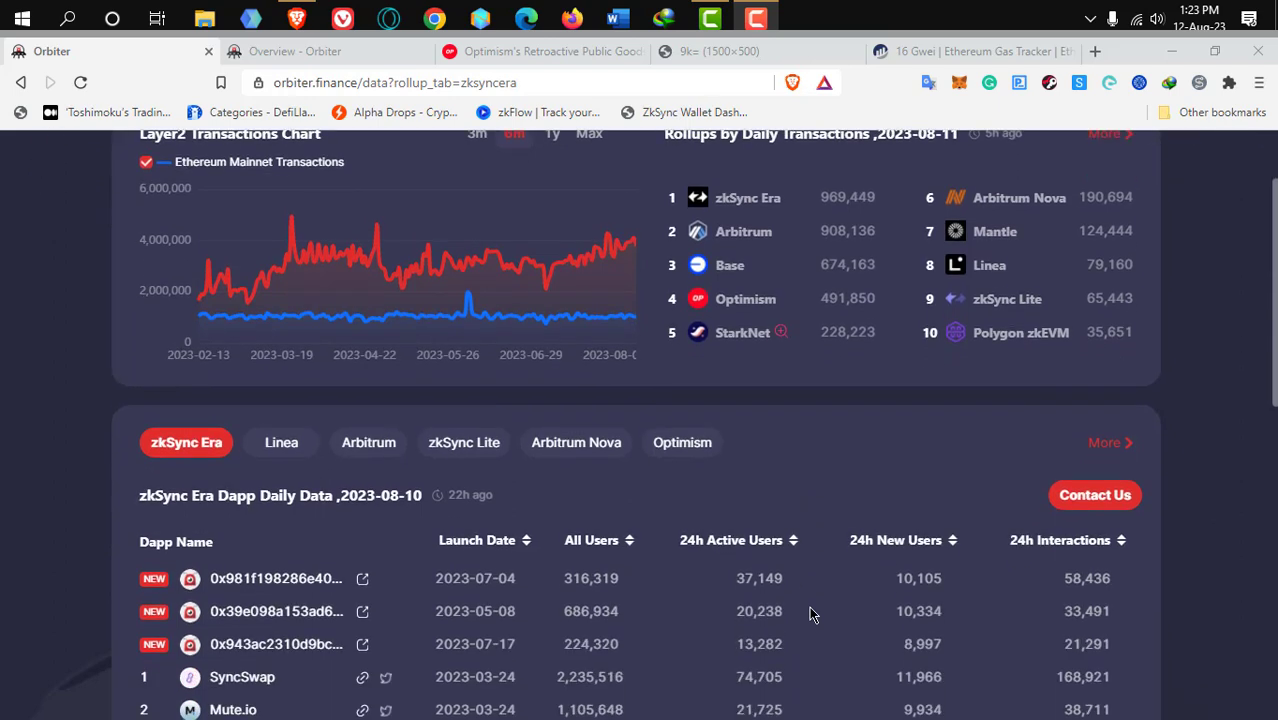
pyautogui.scroll(1, 809, 607)
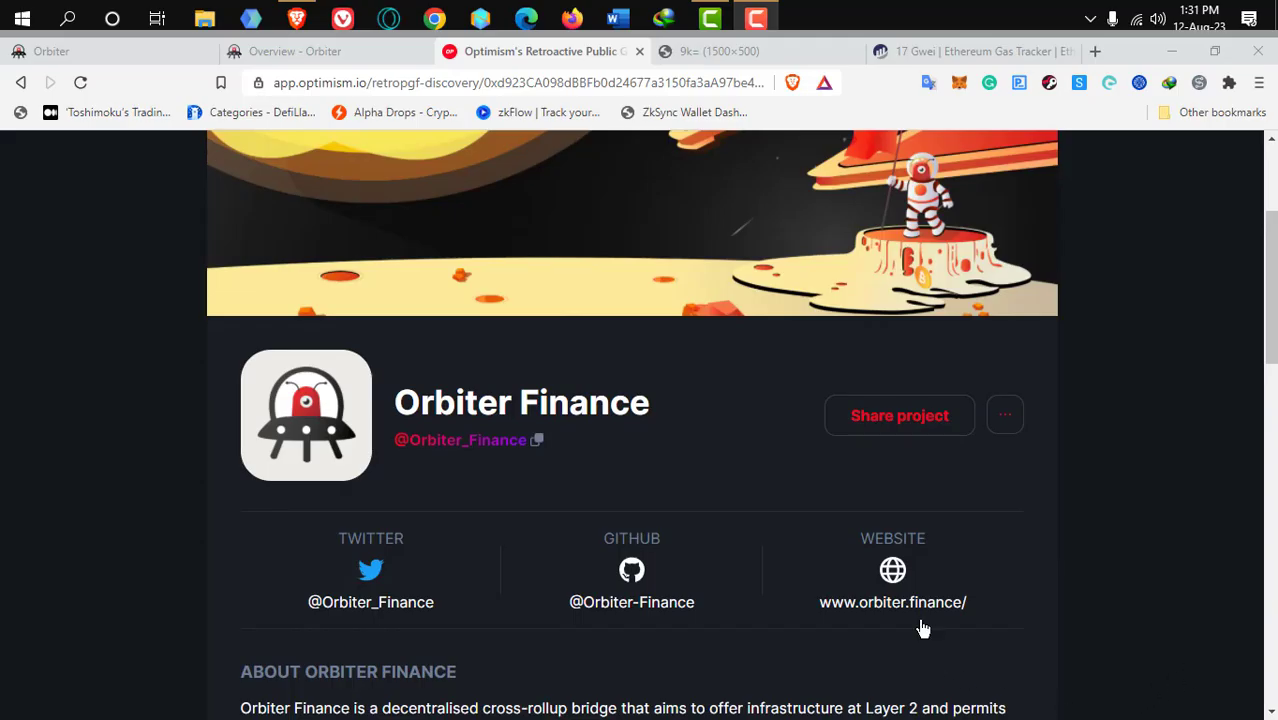
# - Read through Orbiter Finance's Optimism RetroPGF project page, including the public goods, sustainability and team size sections
pyautogui.scroll(-5, 865, 558)
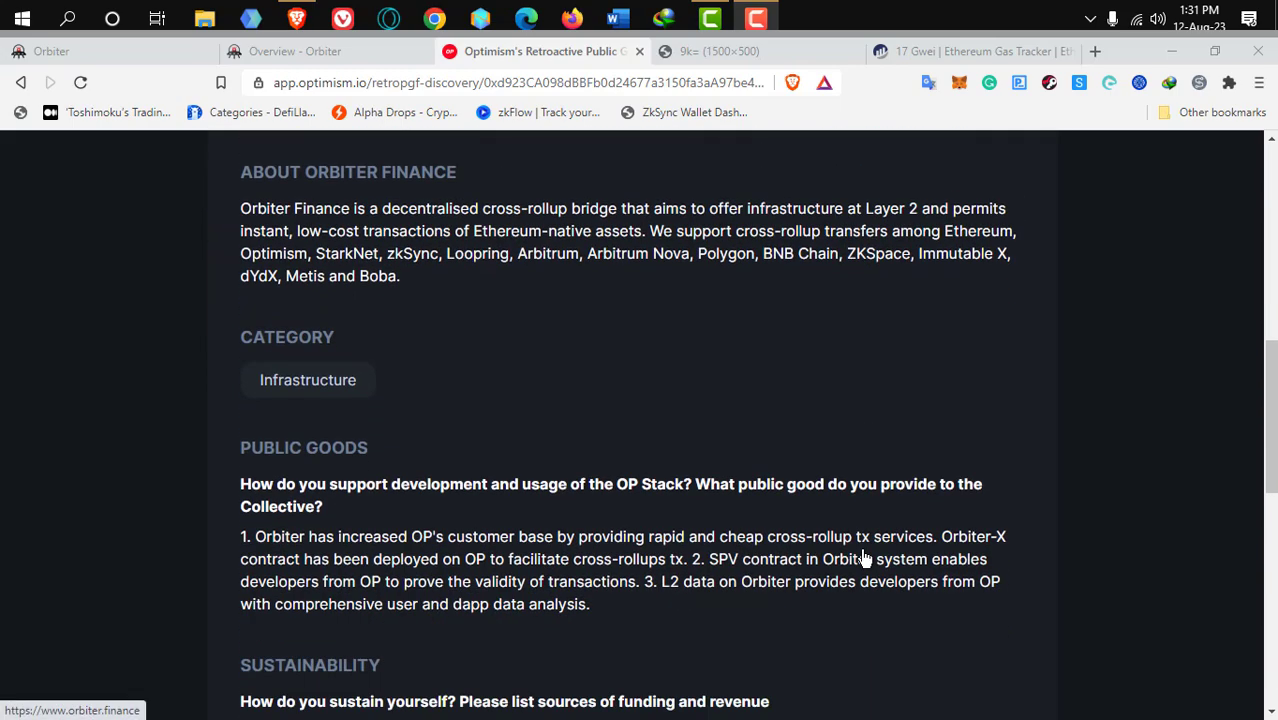
pyautogui.scroll(-3, 865, 558)
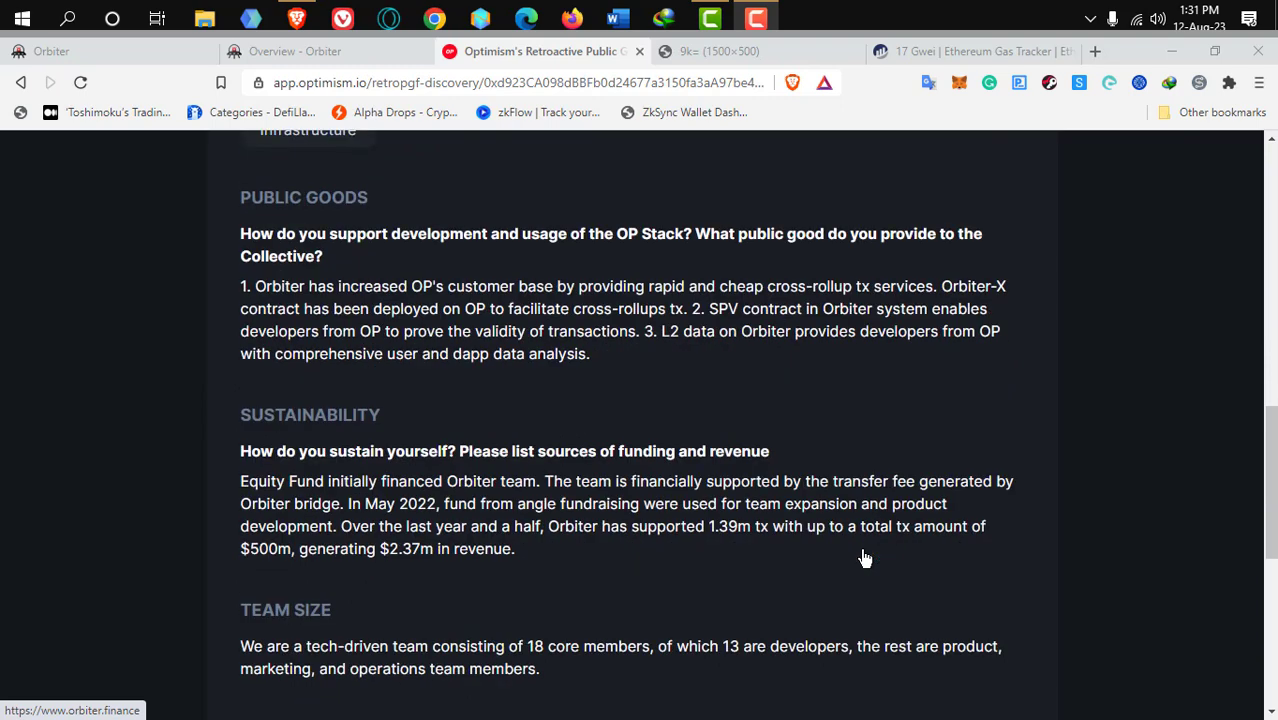
pyautogui.scroll(-3, 865, 558)
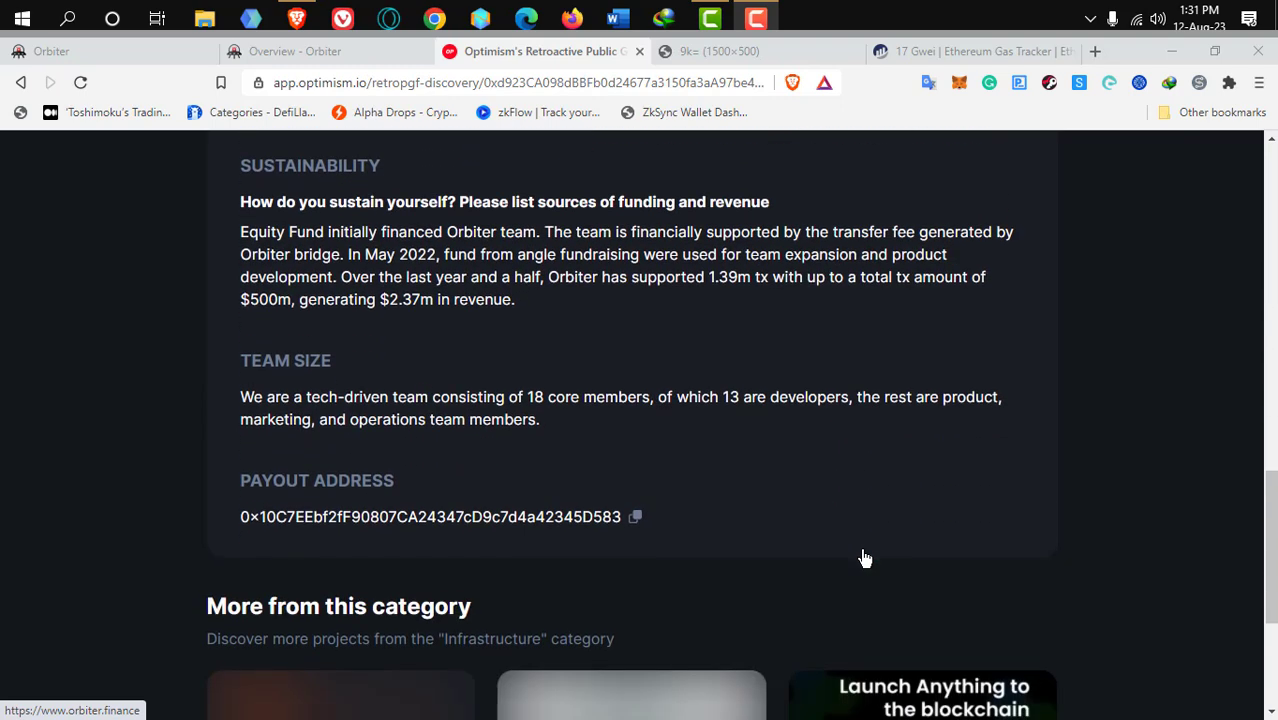
pyautogui.scroll(-3, 865, 558)
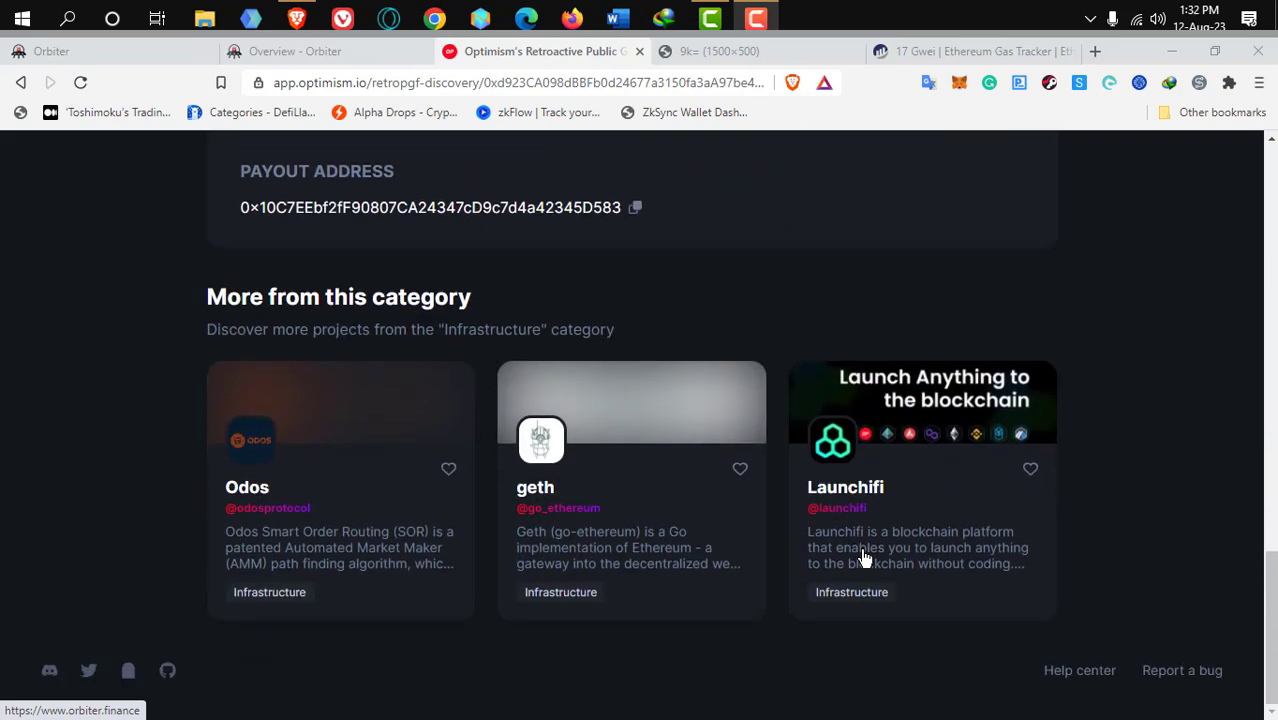
pyautogui.scroll(7, 865, 558)
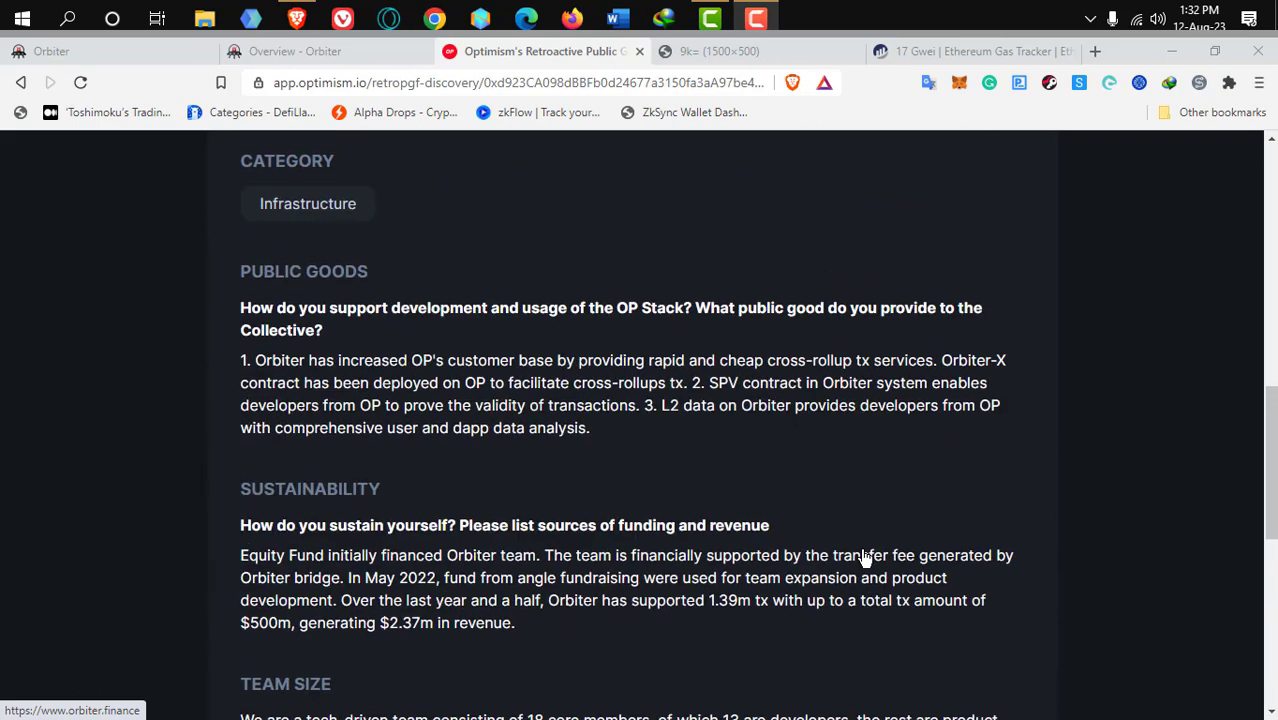
pyautogui.scroll(5, 865, 558)
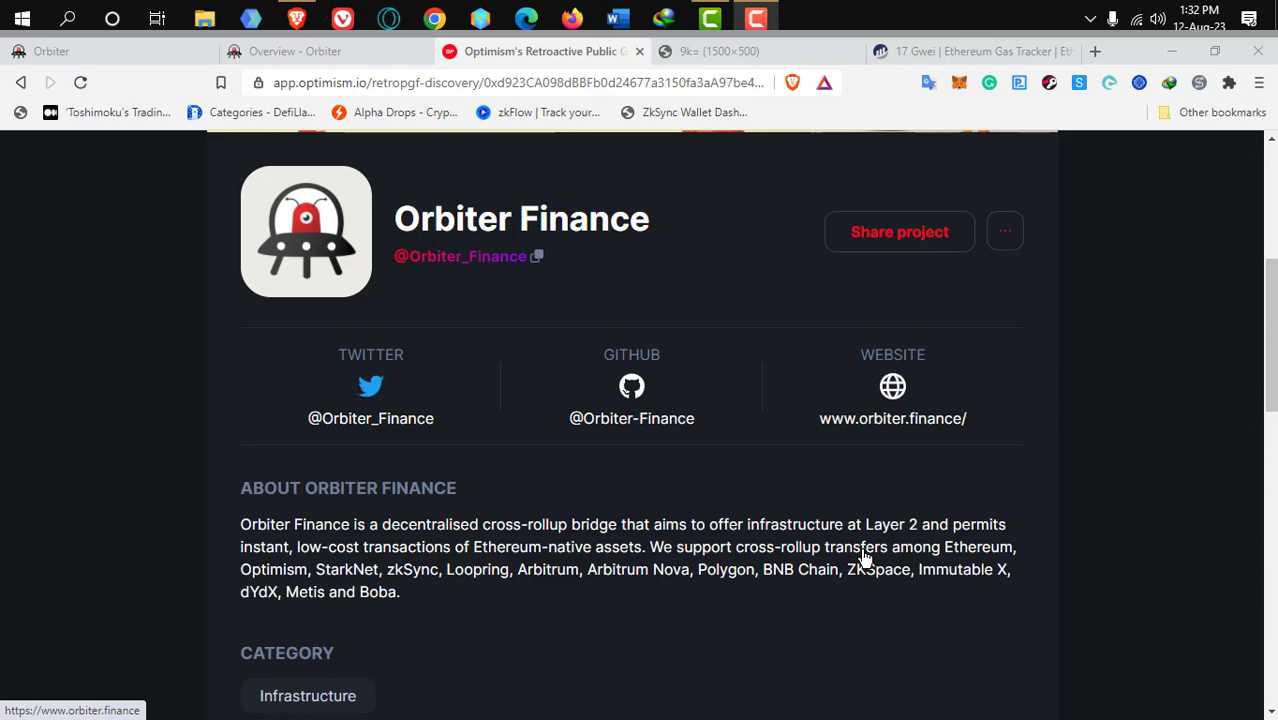
pyautogui.scroll(4, 865, 558)
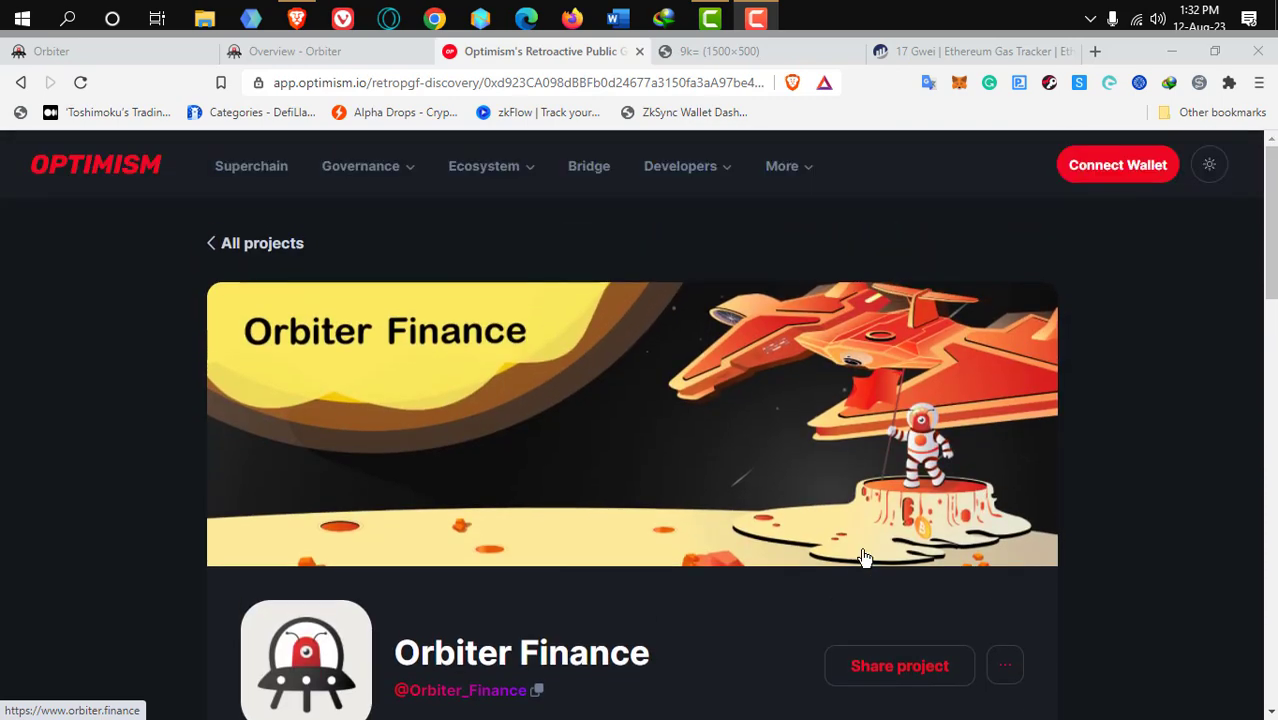
pyautogui.scroll(-5, 865, 558)
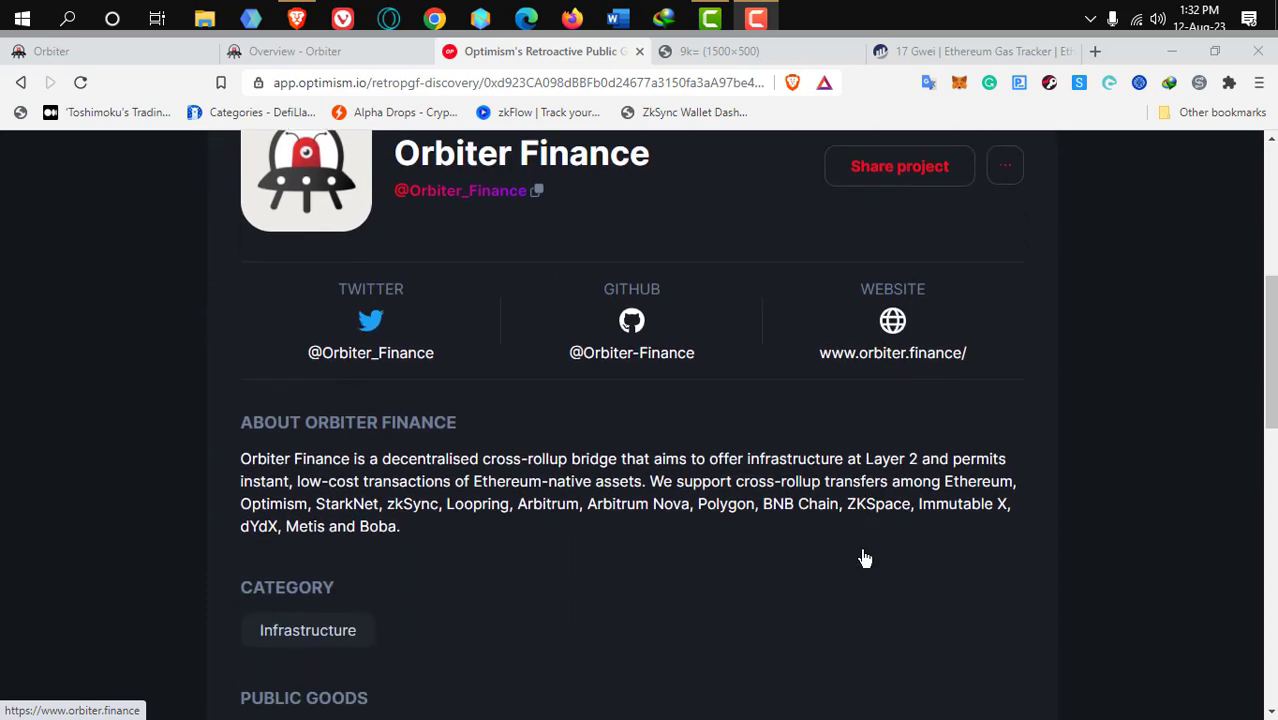